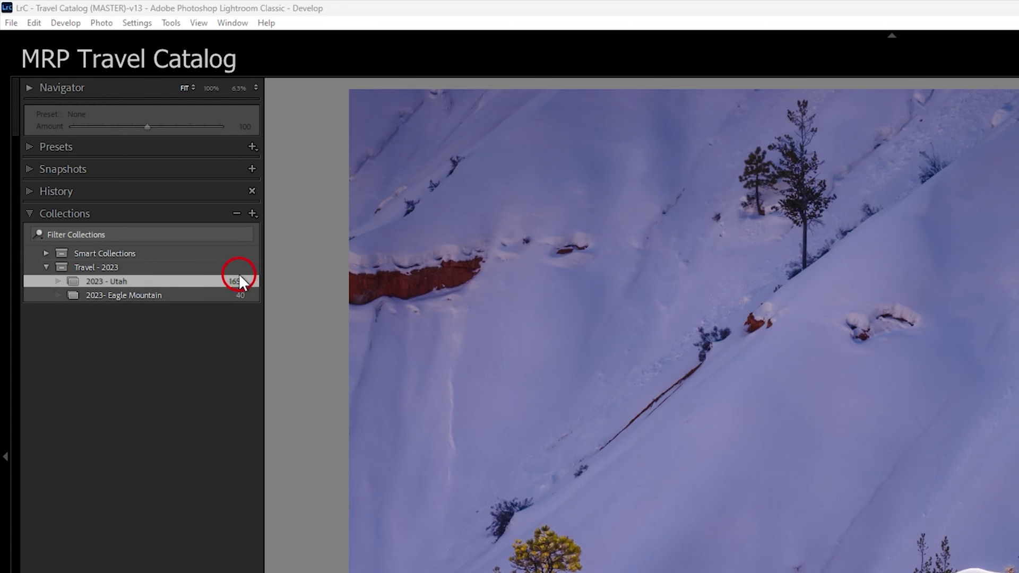
Show the folder list in the Library module and start exporting the 2023 - Utah folder as a catalog
right_click(116, 278)
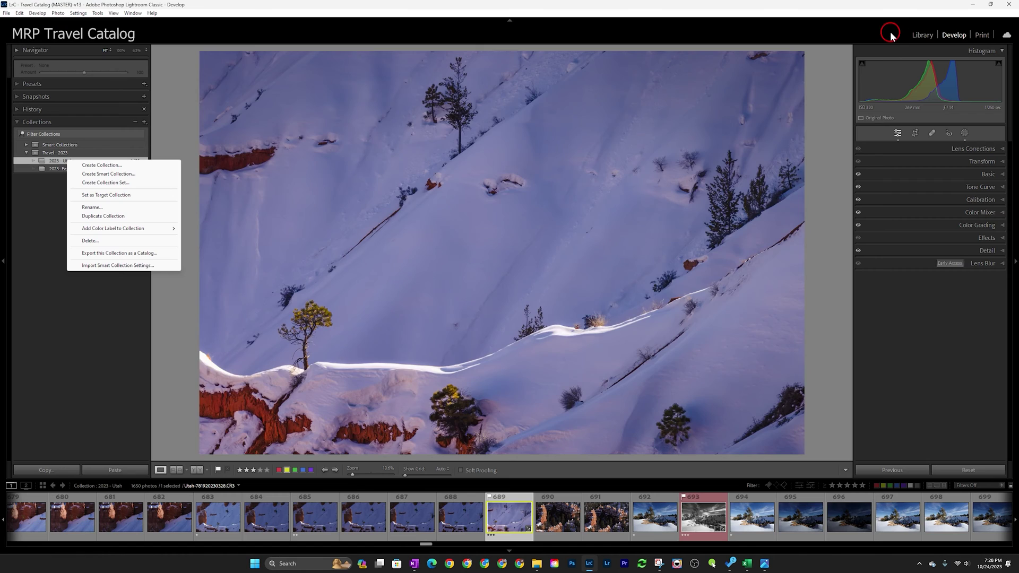
click(922, 35)
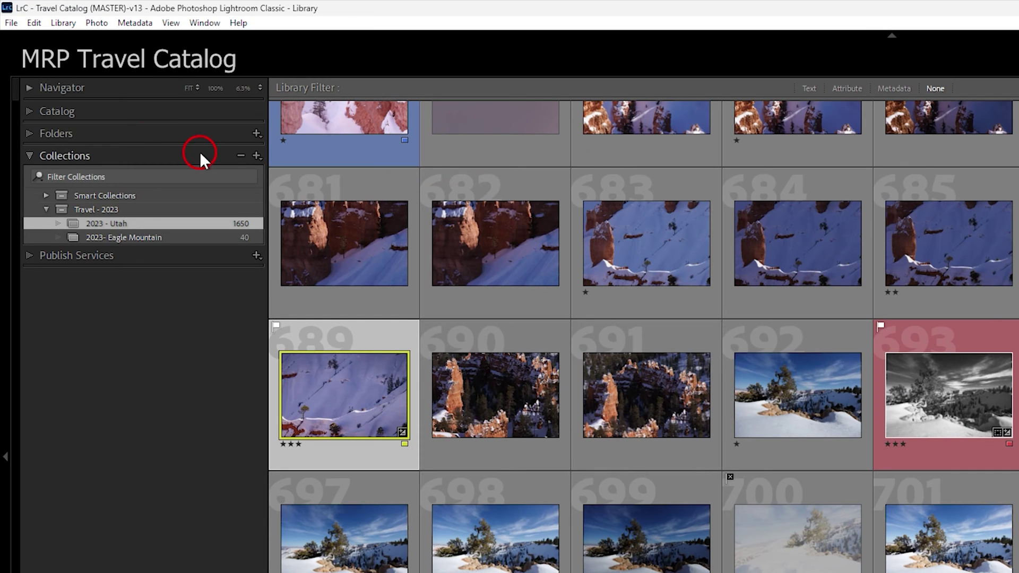
click(59, 134)
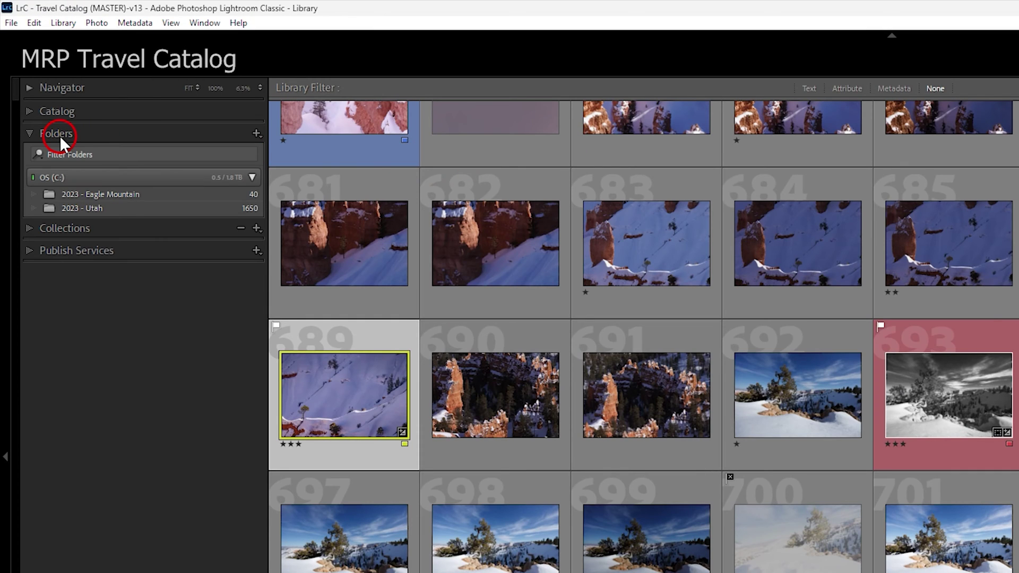
right_click(101, 208)
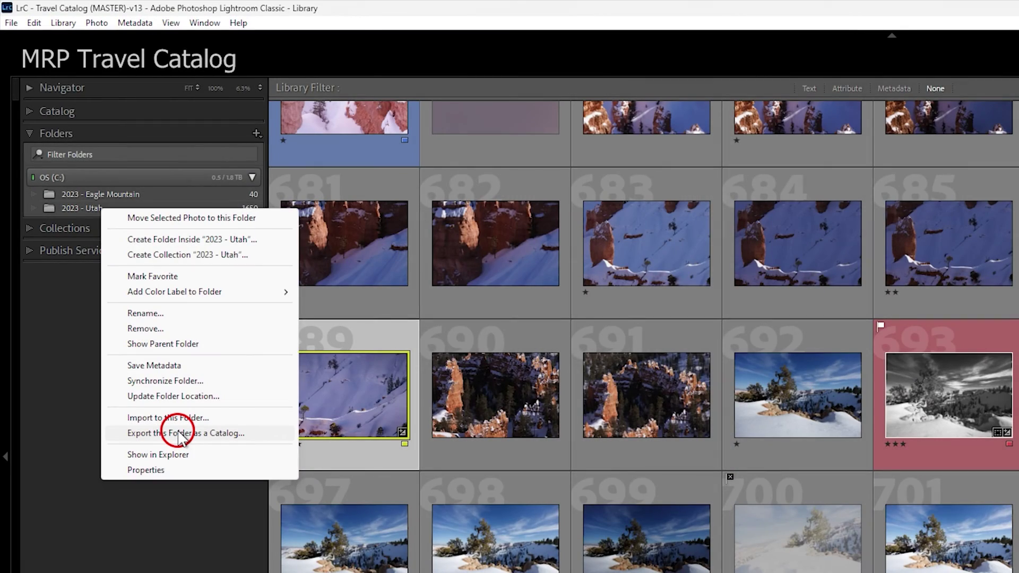
click(181, 433)
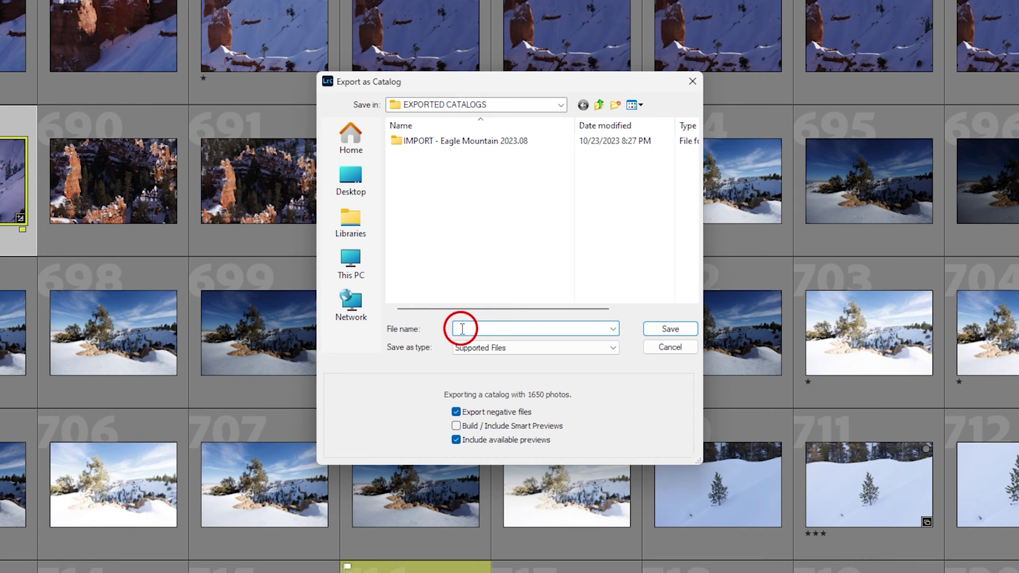
Export the catalog as TRAVEL - Utah 2023.03 into the EXPORTED CATALOGS folder on Travel Backup (G:) and dismiss the problems report
text(TRAVEL - Utah 2023.03)
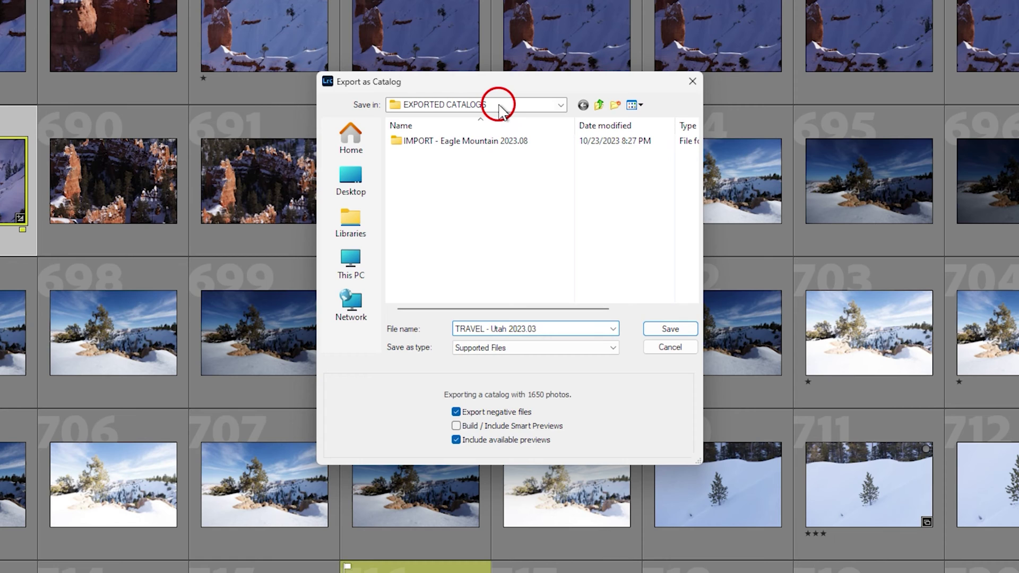
click(560, 105)
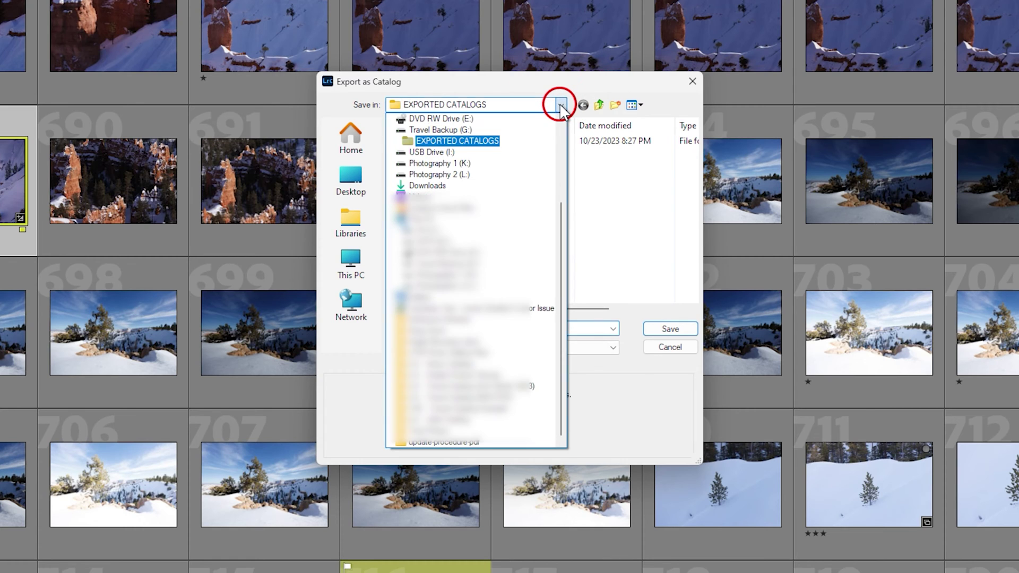
click(440, 141)
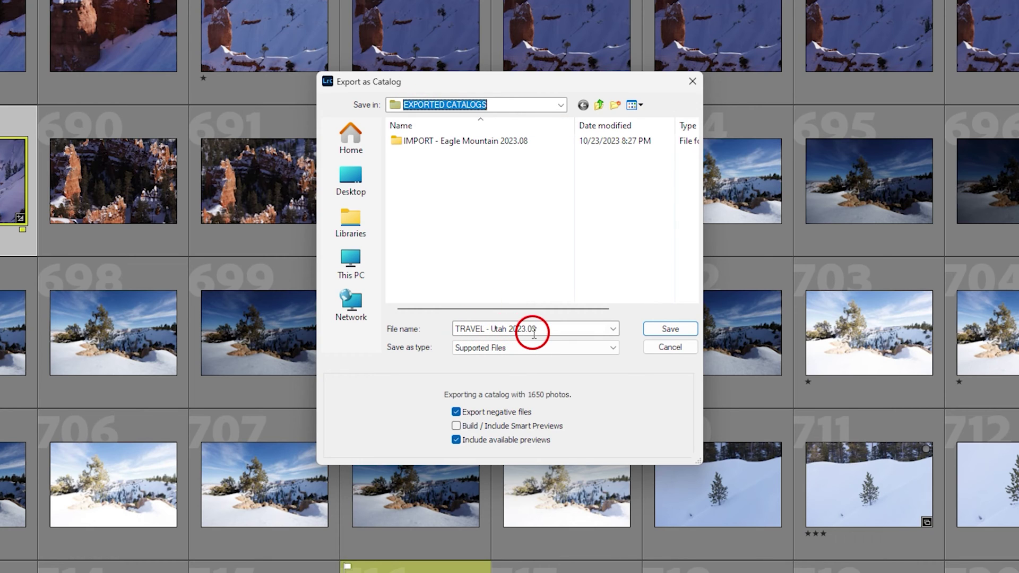
click(613, 348)
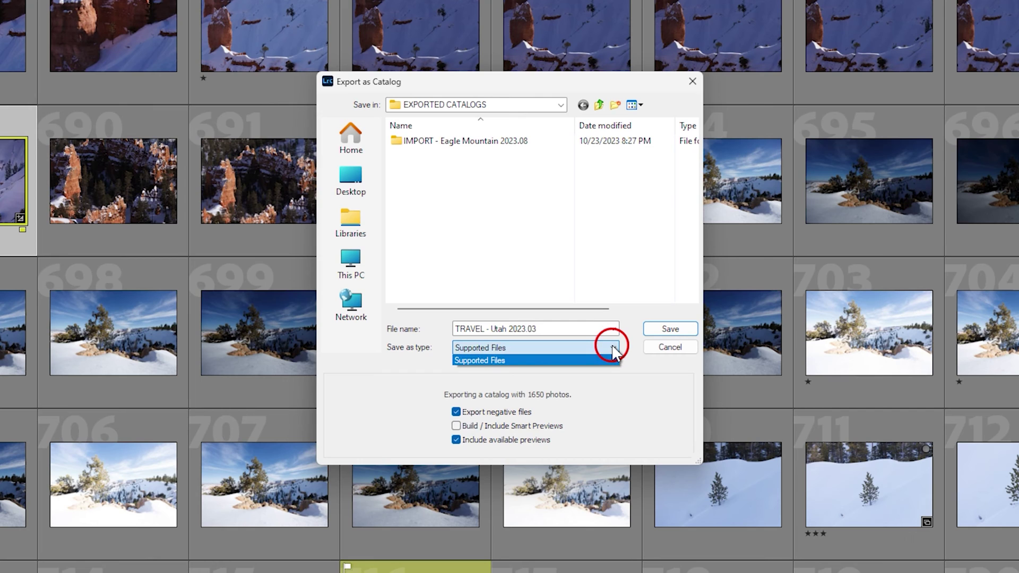
click(614, 351)
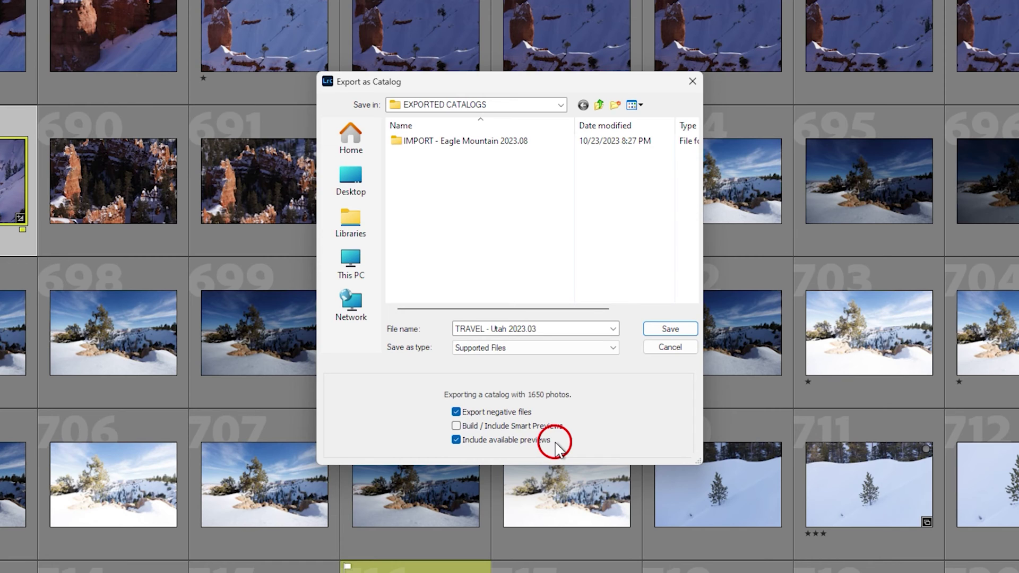
click(672, 329)
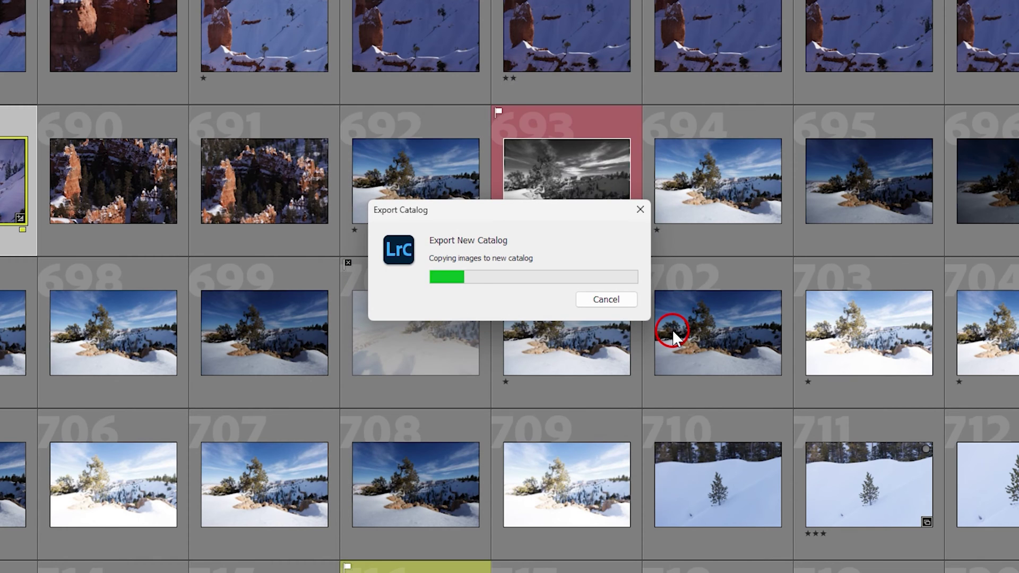
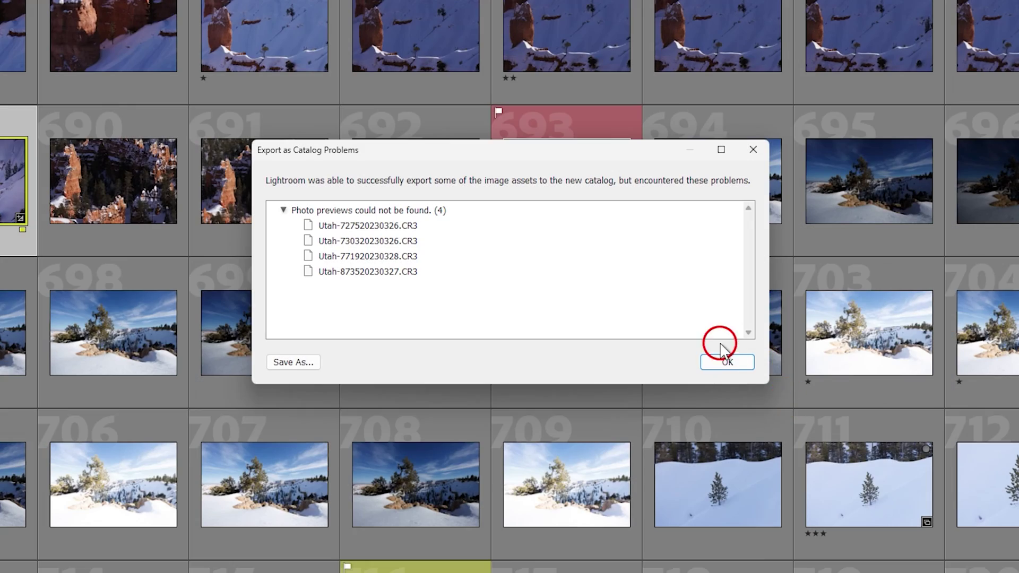
click(727, 363)
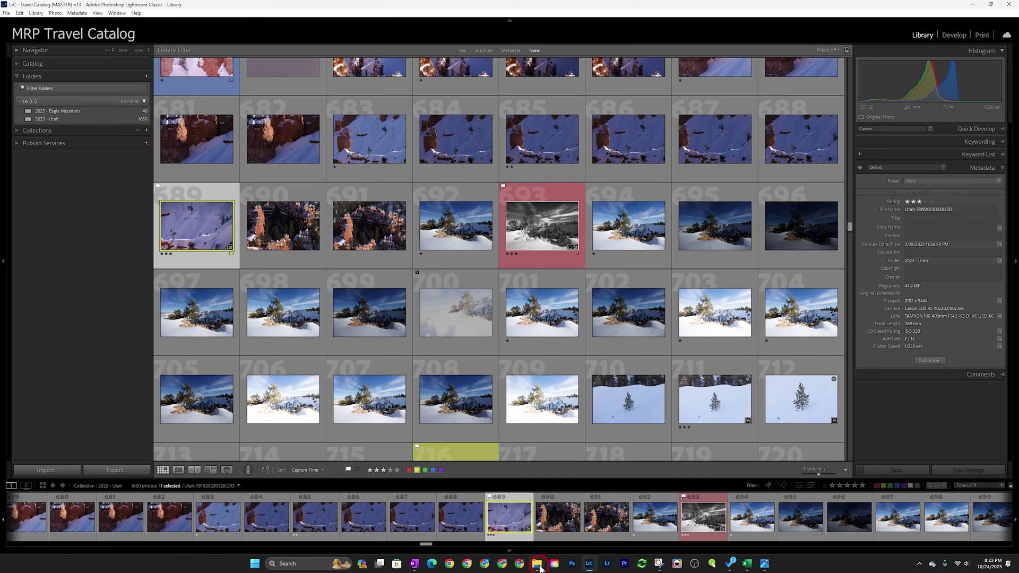
Switch to File Explorer and examine the contents of TRAVEL - Utah 2023.03 in EXPORTED CATALOGS on Travel Backup (G:), including its 2023 - Utah folder
click(539, 567)
click(59, 469)
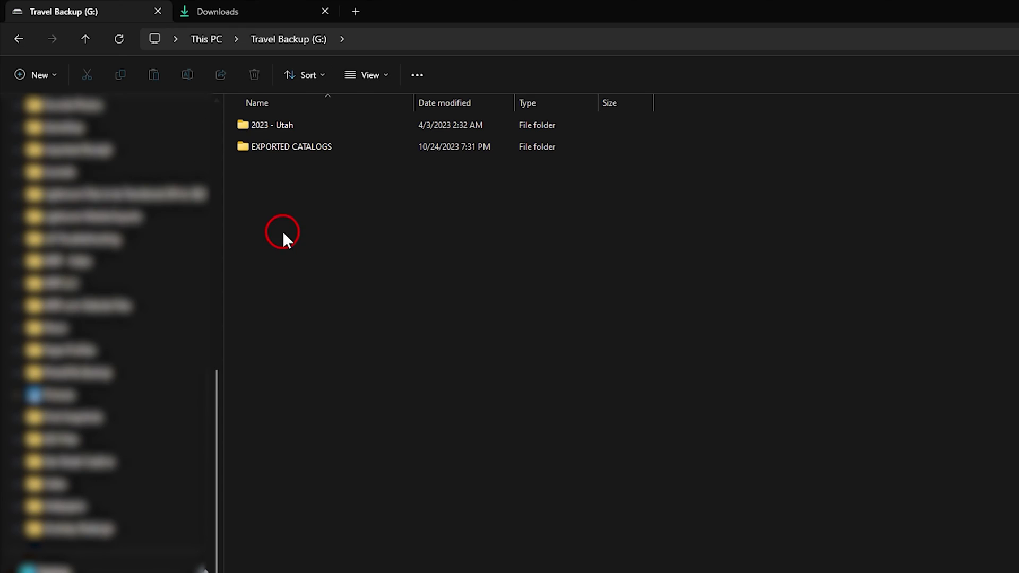
click(300, 141)
double_click(301, 142)
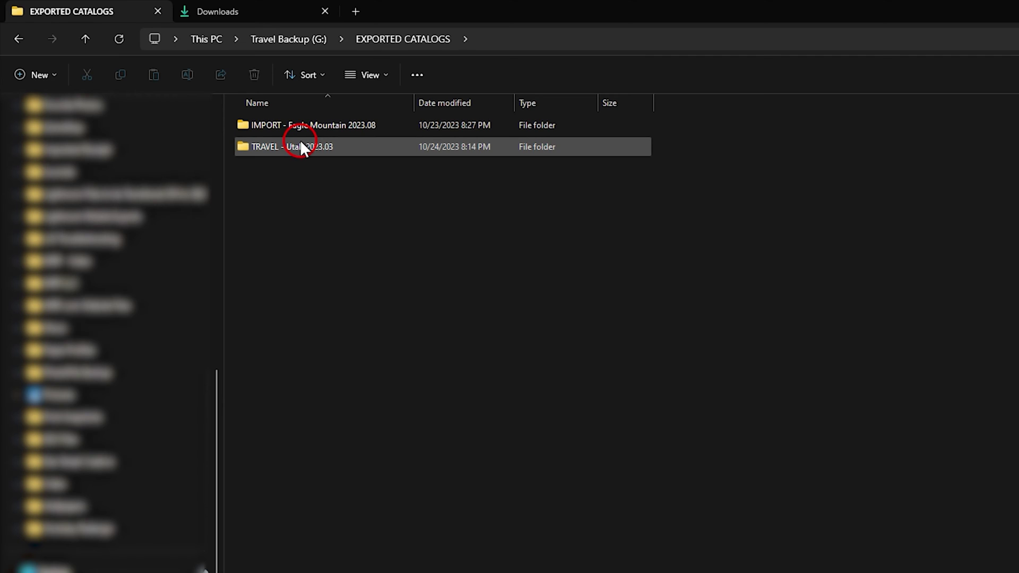
mouse_move(262, 148)
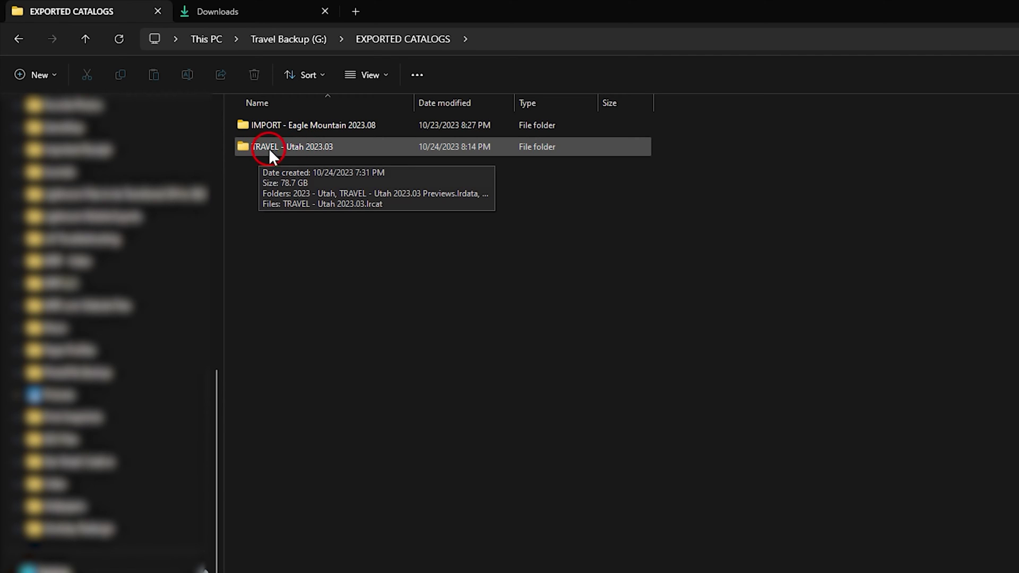
double_click(322, 148)
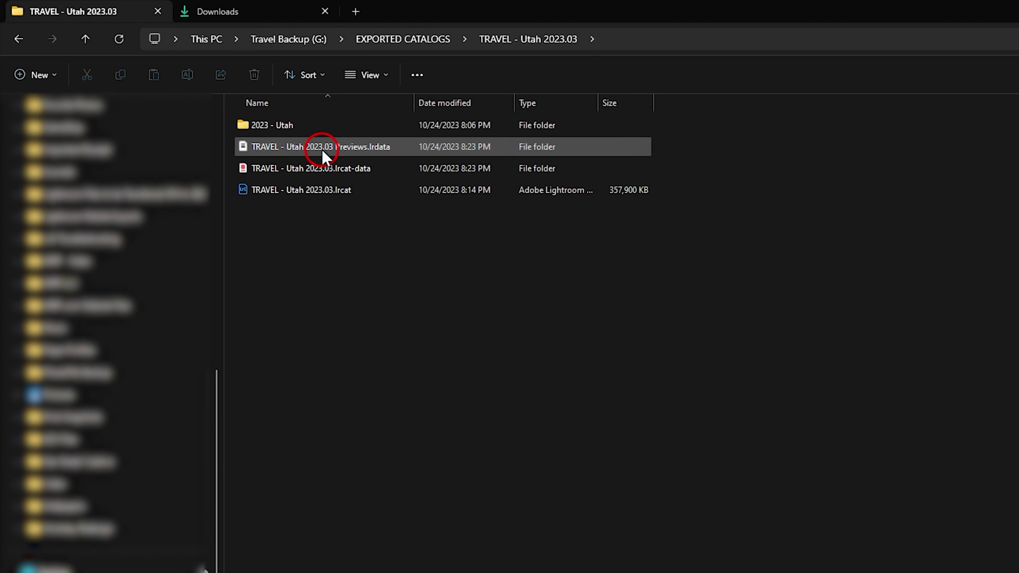
mouse_move(340, 195)
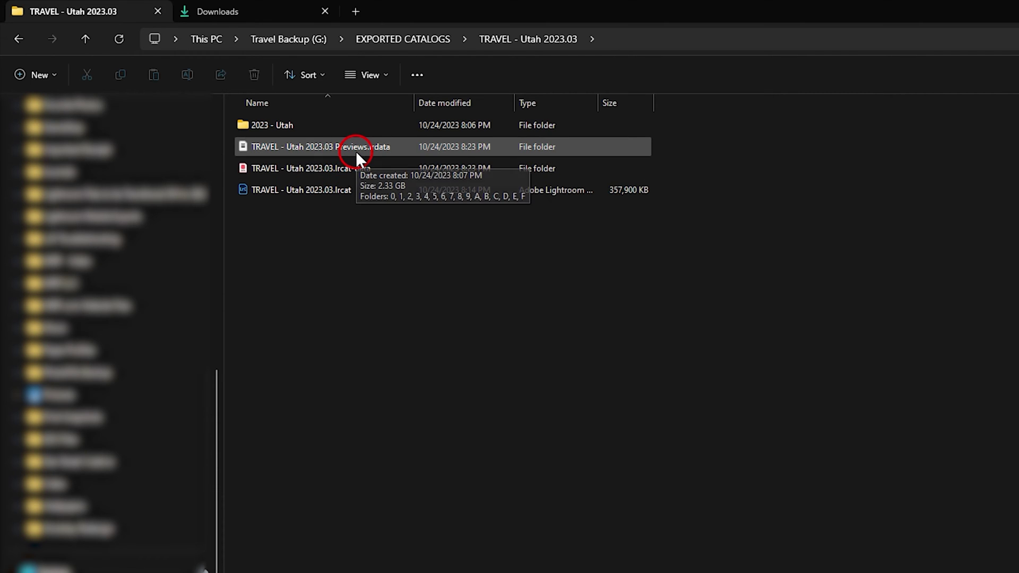
mouse_move(265, 128)
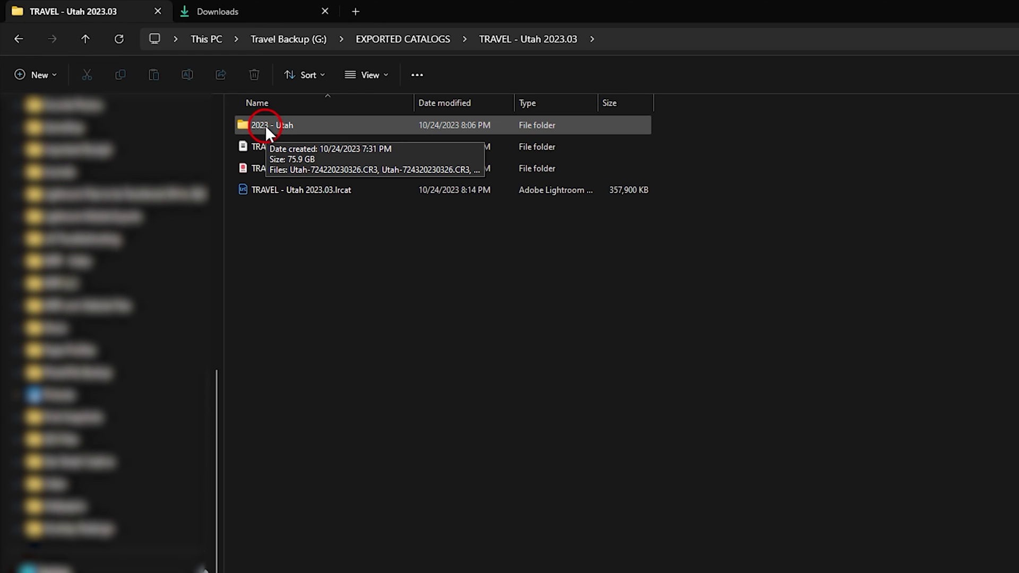
double_click(278, 127)
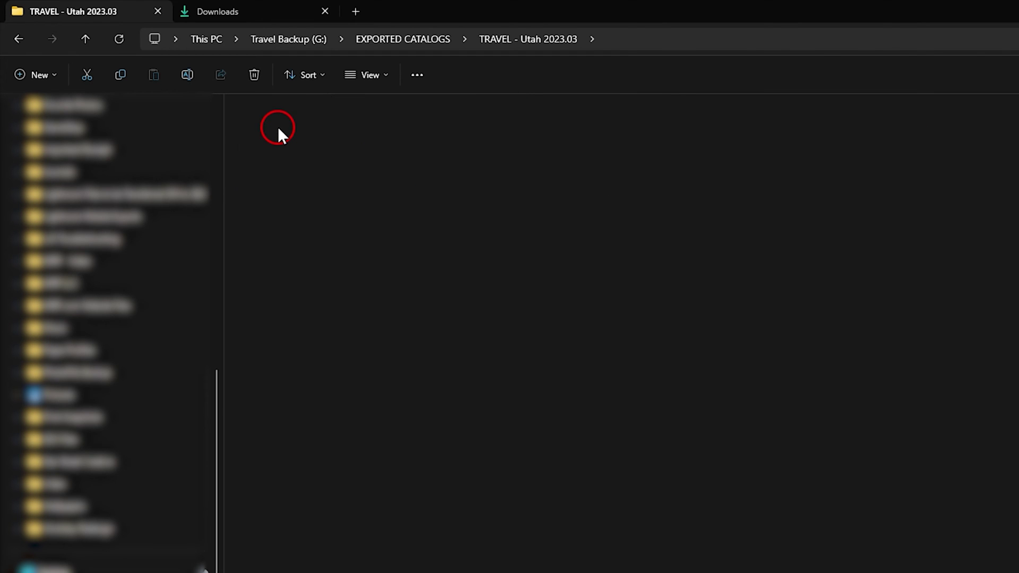
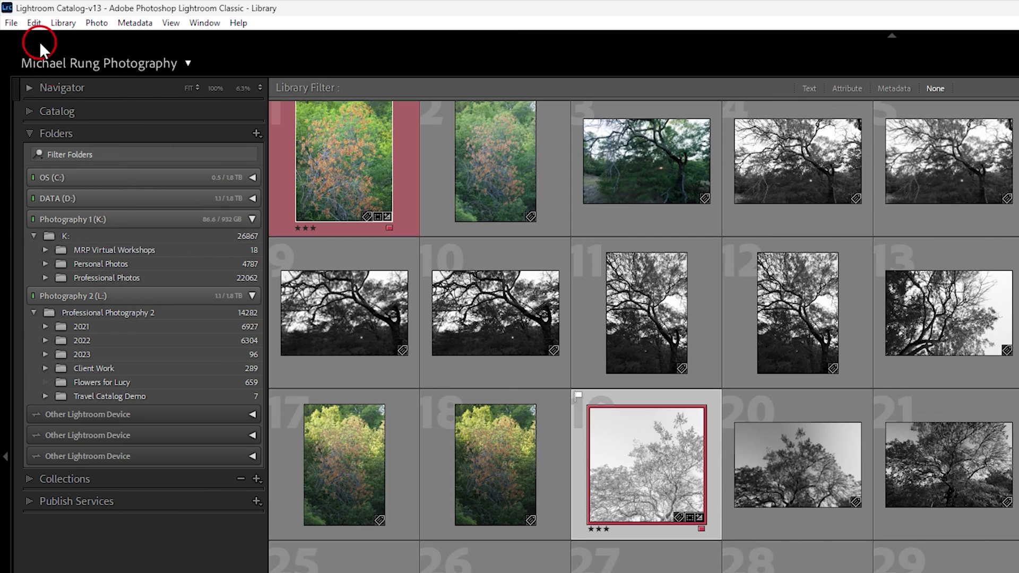
In Lightroom's main catalog, start a catalog import from TRAVEL - Utah 2023.03.lrcat in the exported TRAVEL - Utah 2023.03 folder
click(12, 24)
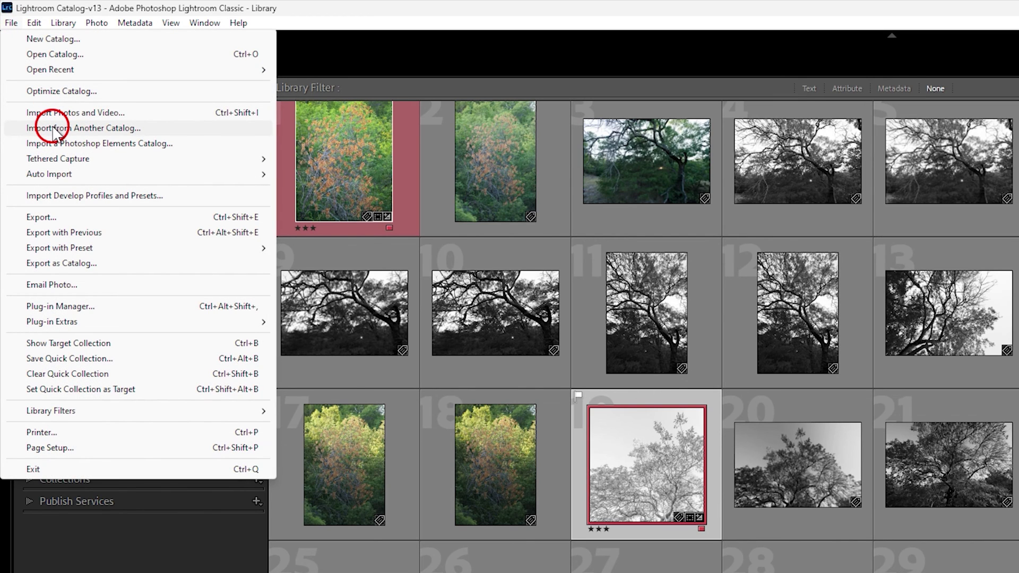
click(12, 22)
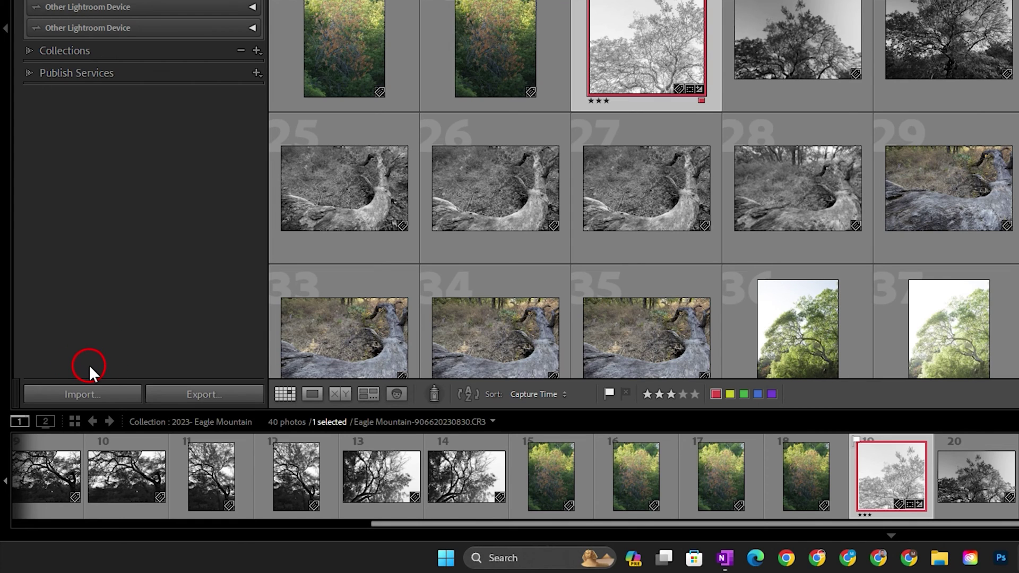
key(alt)
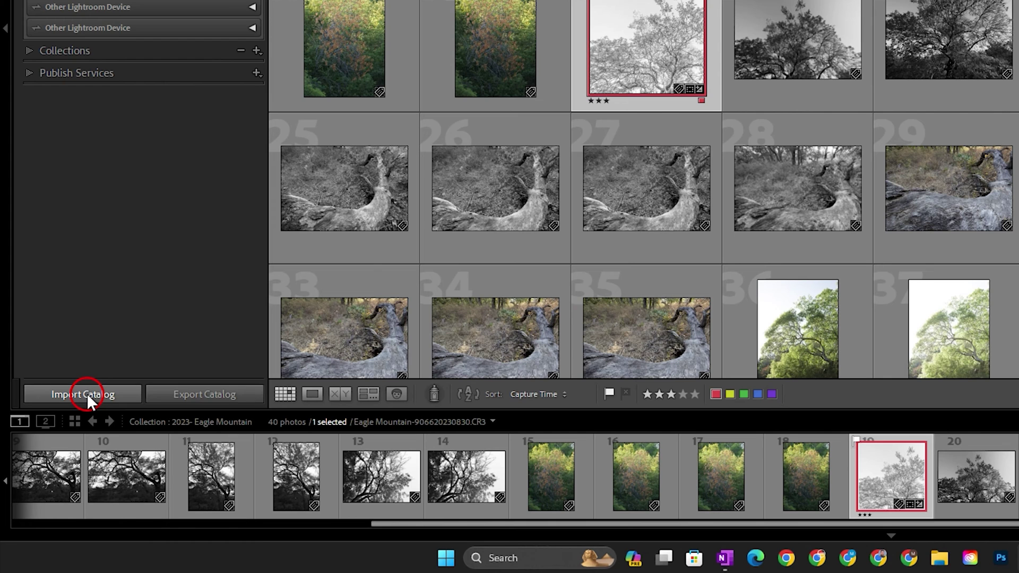
click(87, 393)
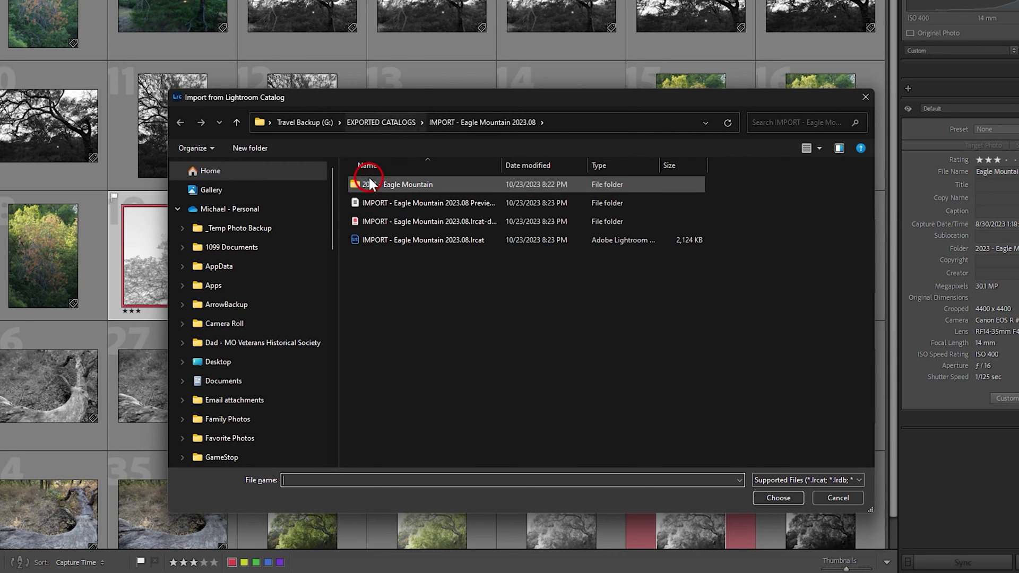
click(382, 122)
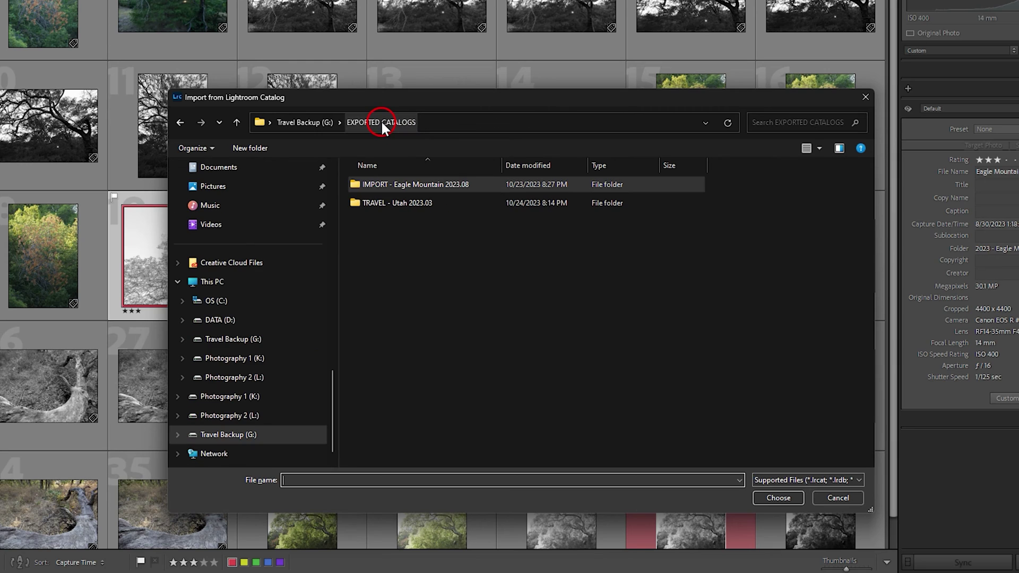
double_click(396, 204)
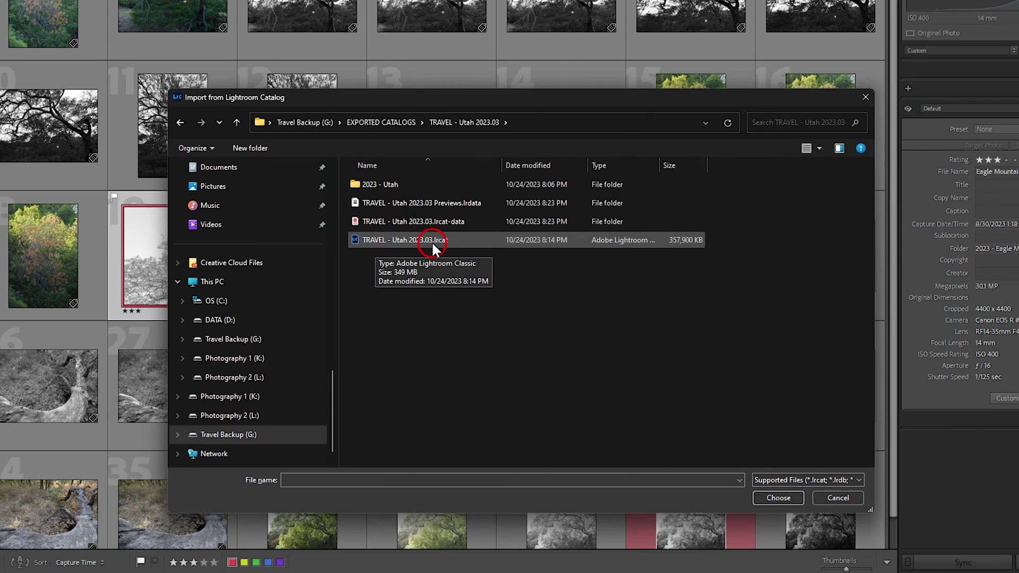
click(396, 241)
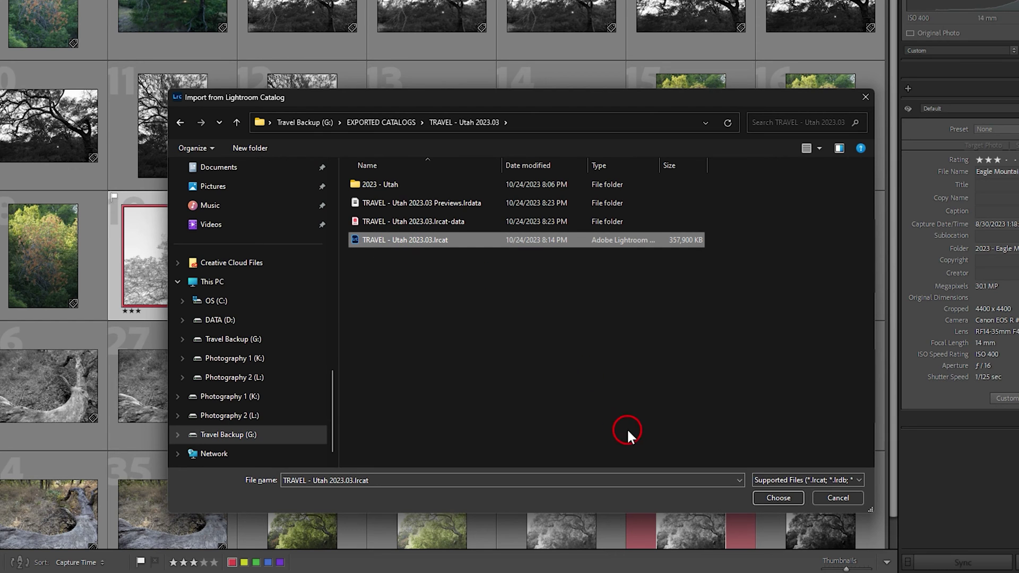
click(775, 498)
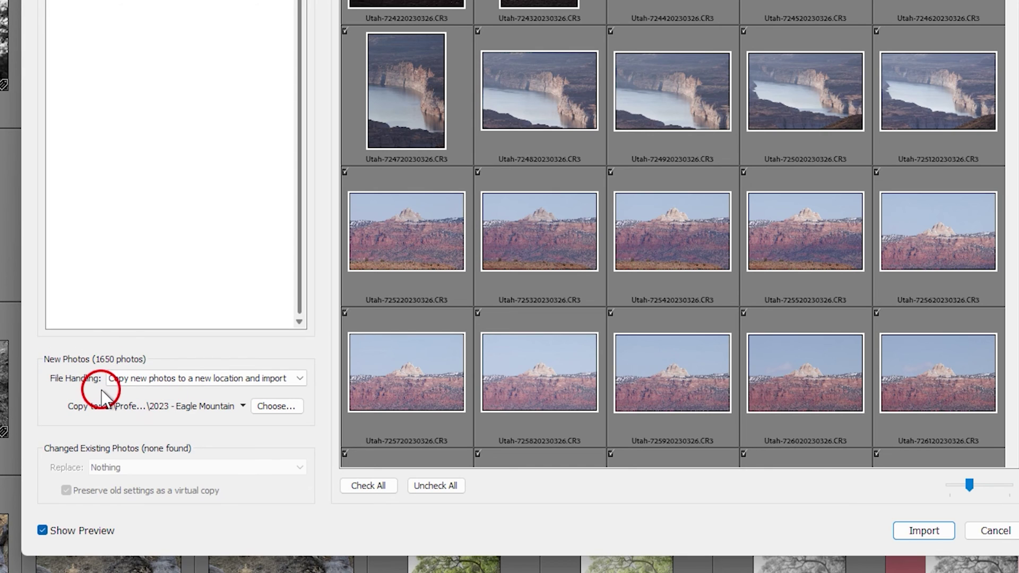
Import the catalog, copying new photos to a new location: the 2023 folder in Professional Photography 2 on Photography 2 (L:)
click(301, 378)
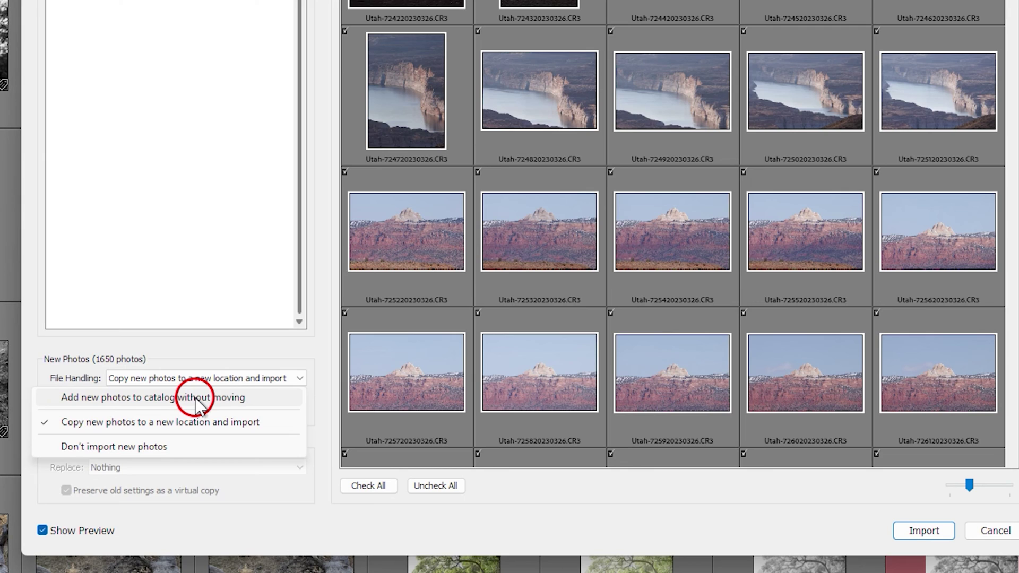
click(175, 422)
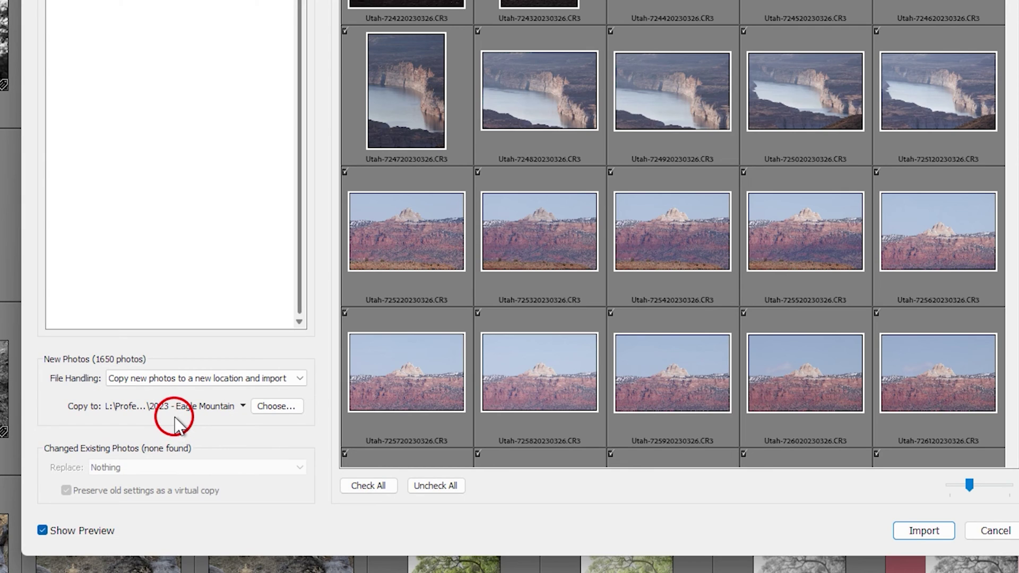
click(276, 406)
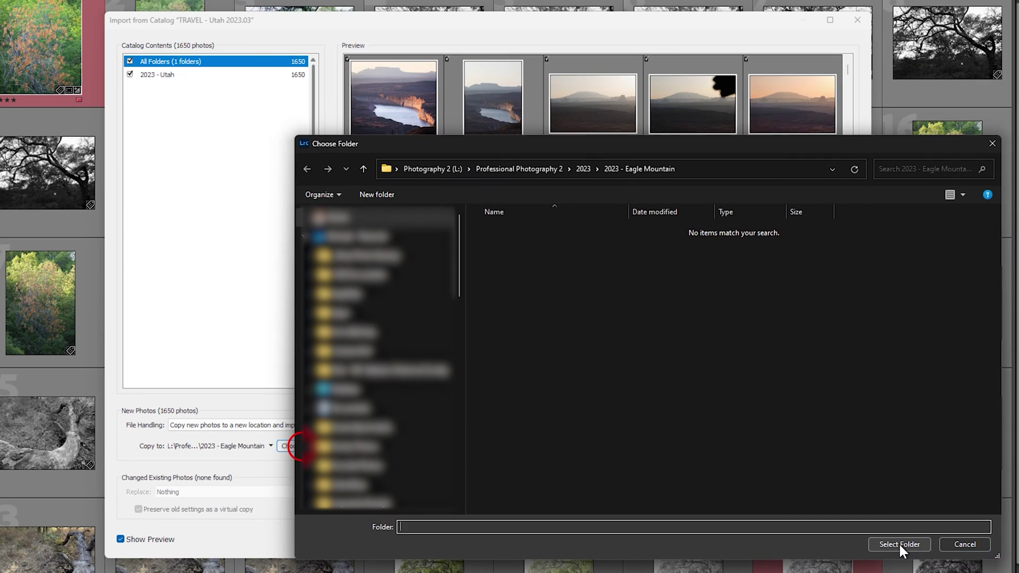
click(761, 401)
click(584, 169)
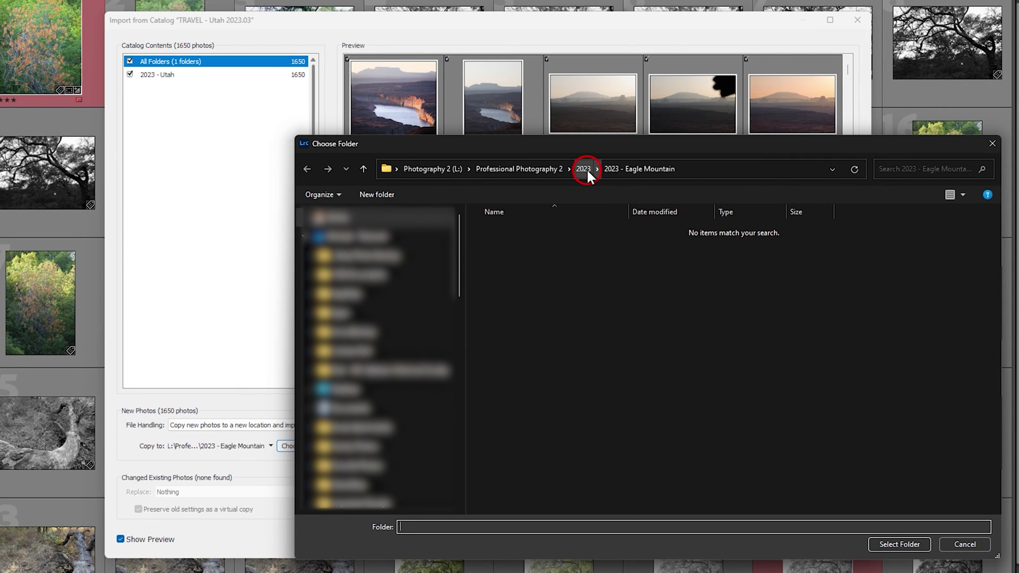
click(497, 167)
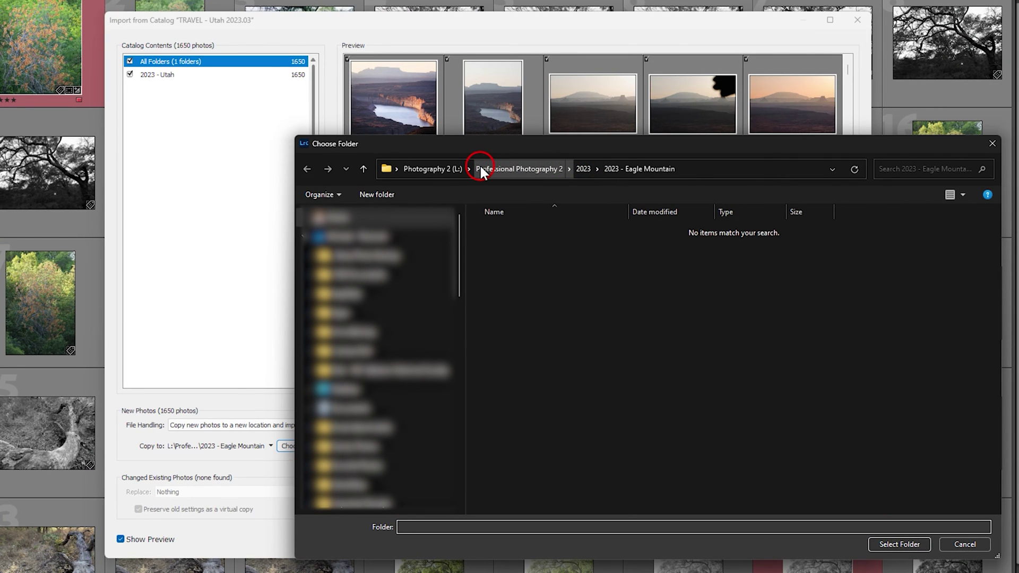
click(585, 168)
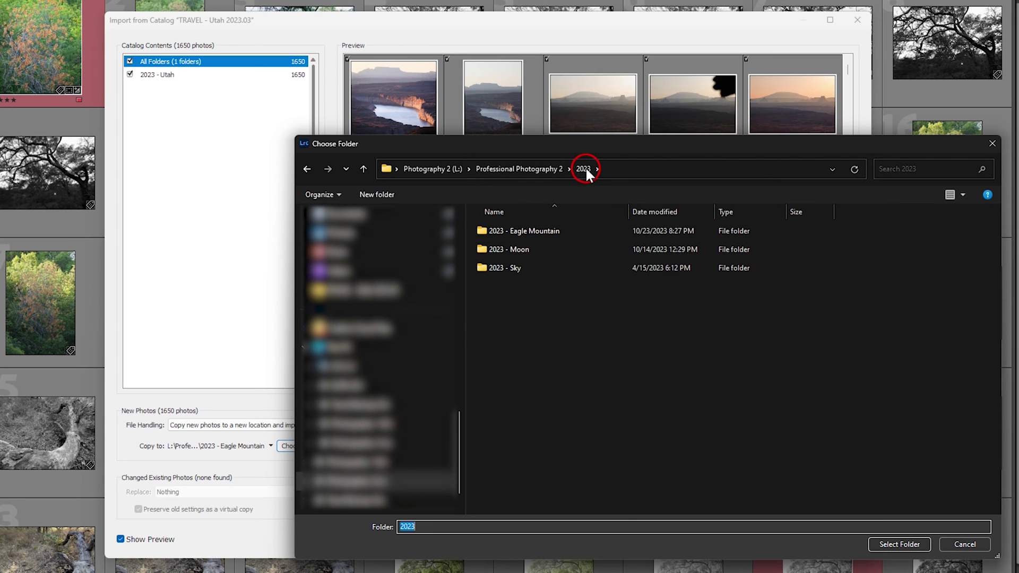
click(586, 169)
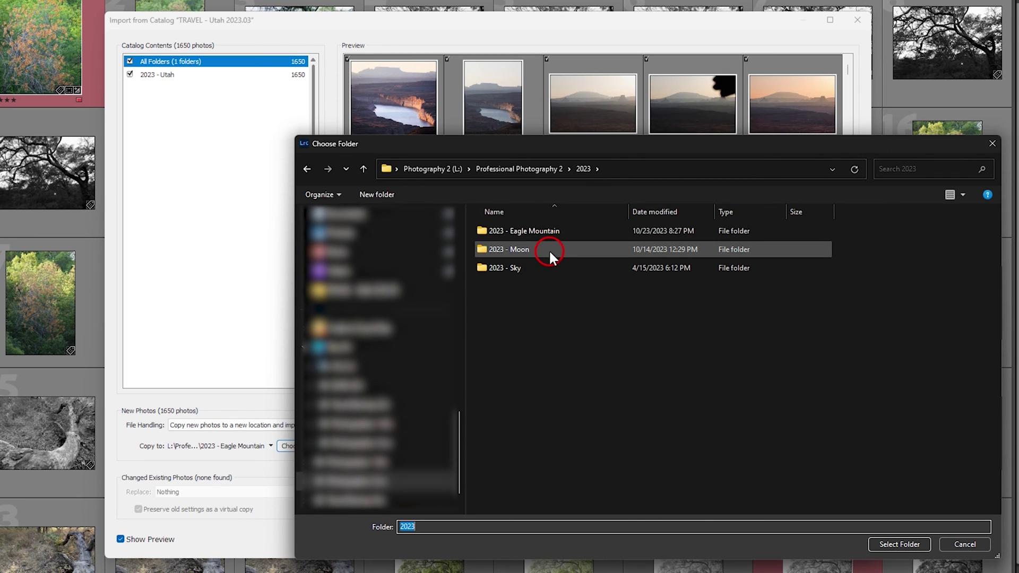
click(898, 545)
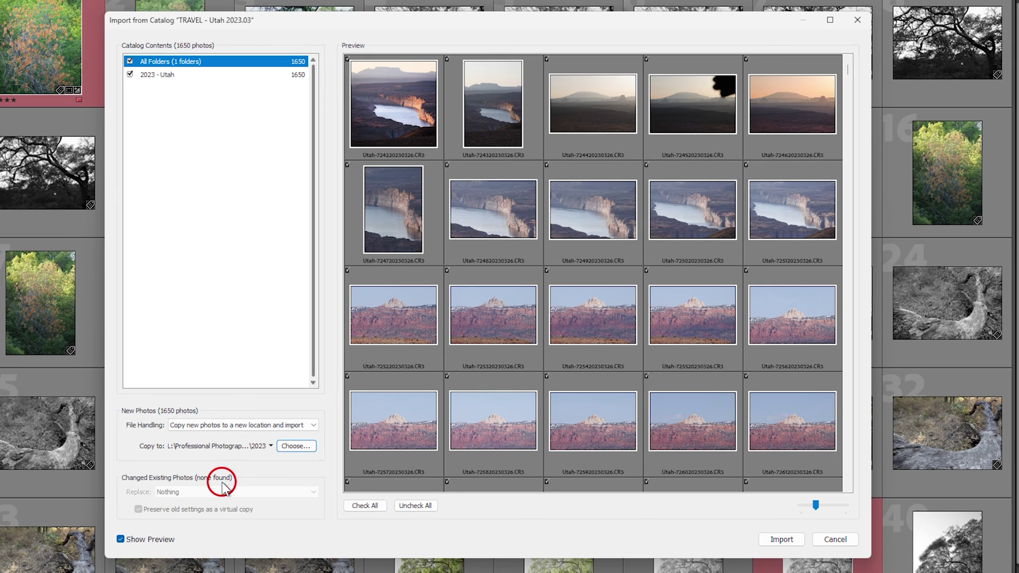
click(782, 540)
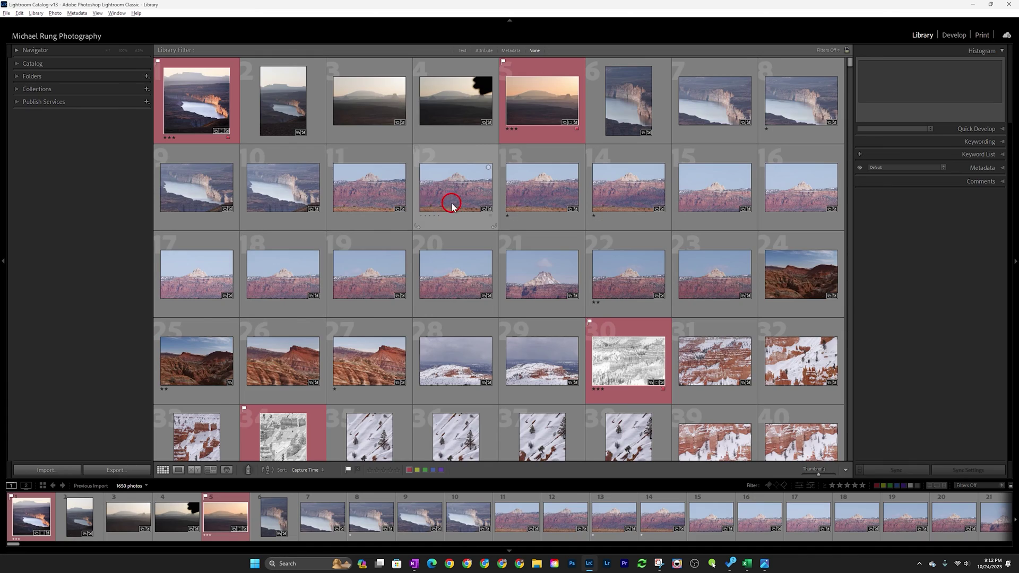
Open imported photo 71, the snowy mountain range under clouds, in the Develop module and examine its full edit history
scroll(538, 213, down, 8)
scroll(538, 211, down, 2)
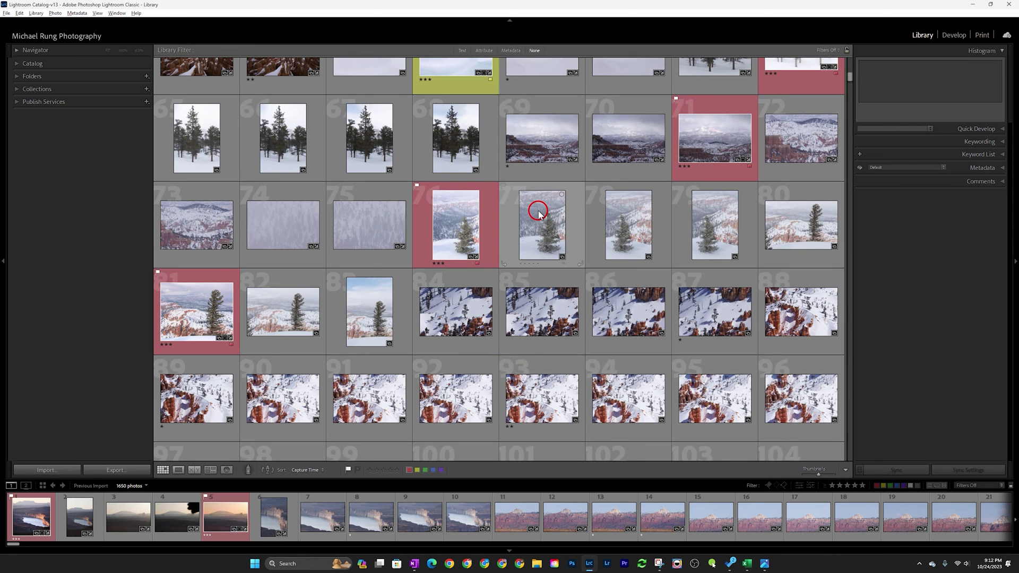
click(705, 129)
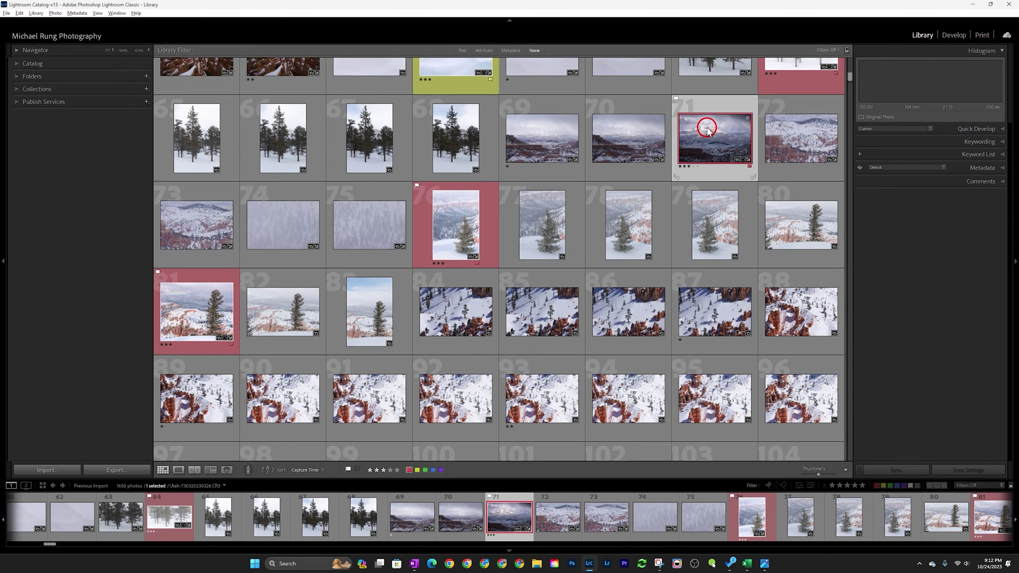
click(954, 37)
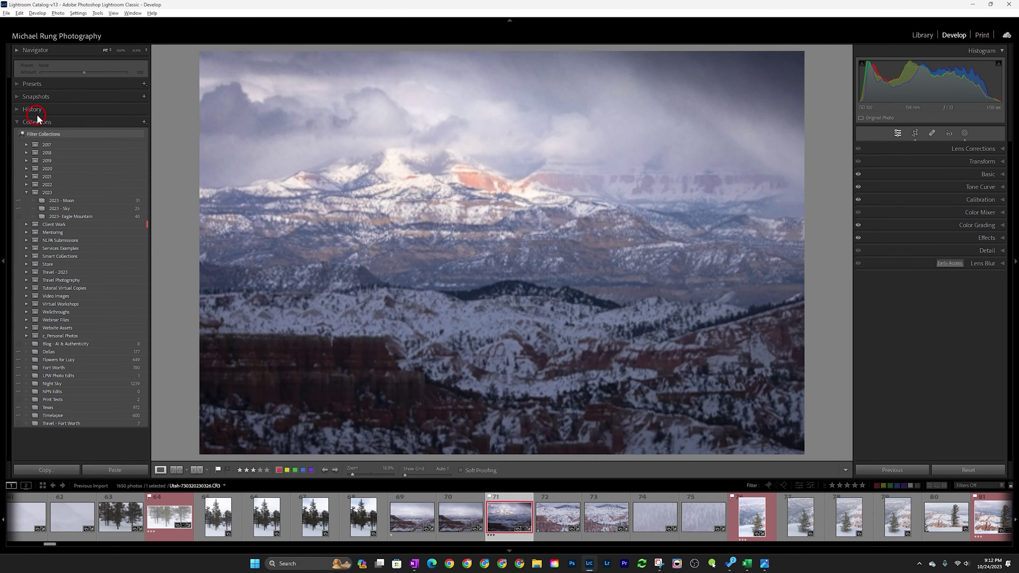
click(32, 110)
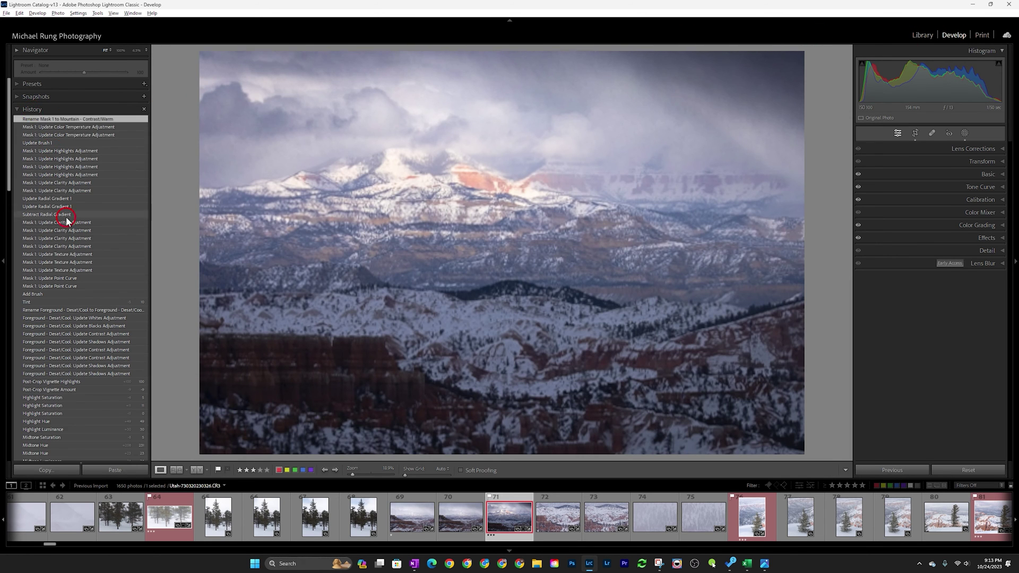
scroll(69, 228, down, 10)
scroll(68, 233, down, 5)
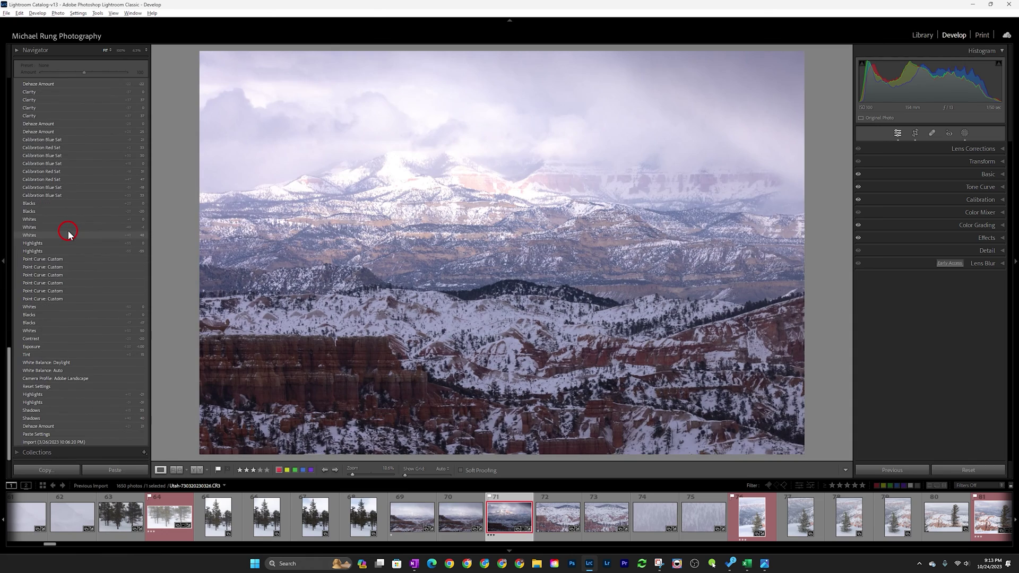
scroll(69, 234, up, 15)
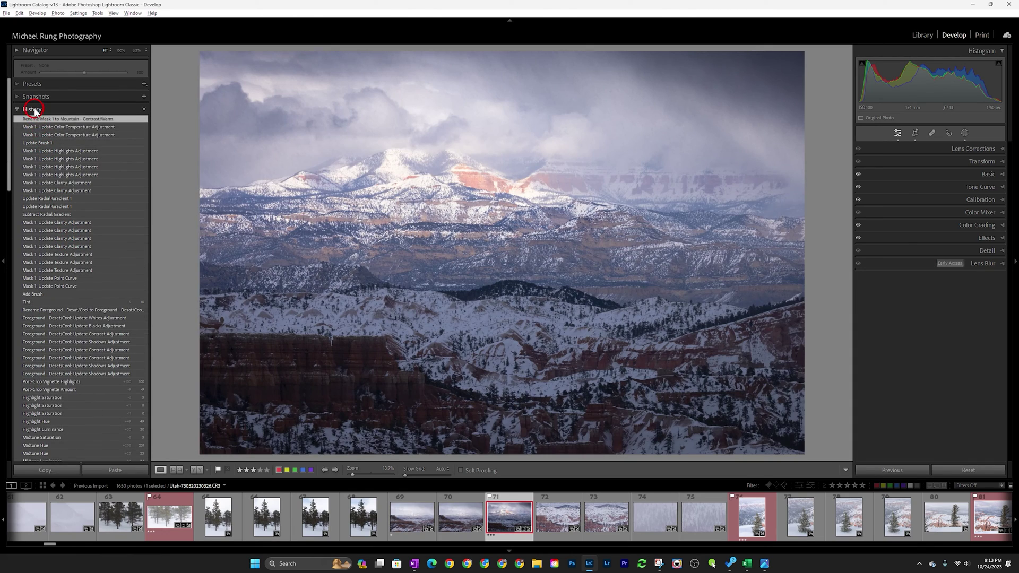
click(33, 109)
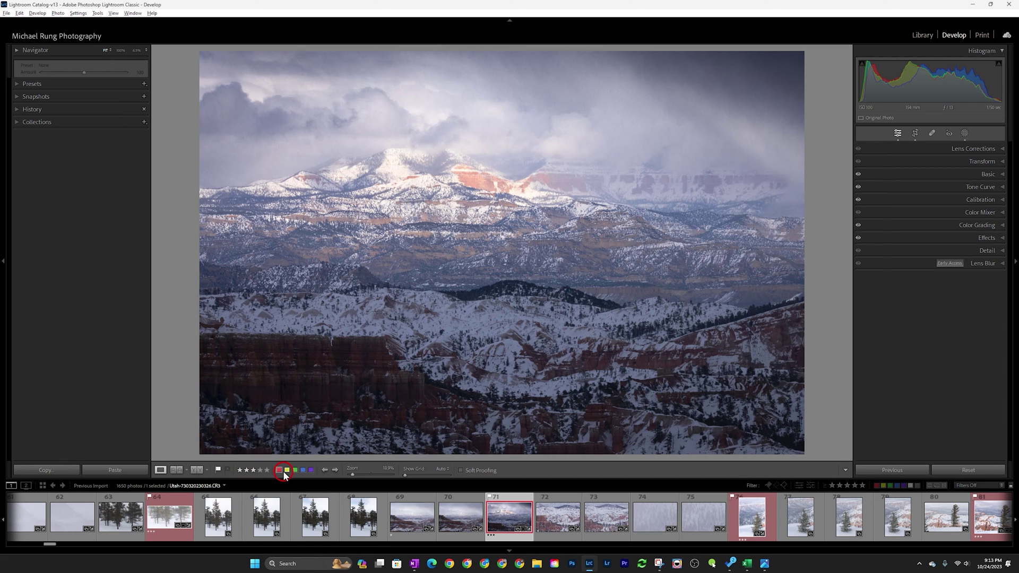
Return to the Library grid and look through the other imported Utah photos with their ratings, flags and colour labels
click(923, 34)
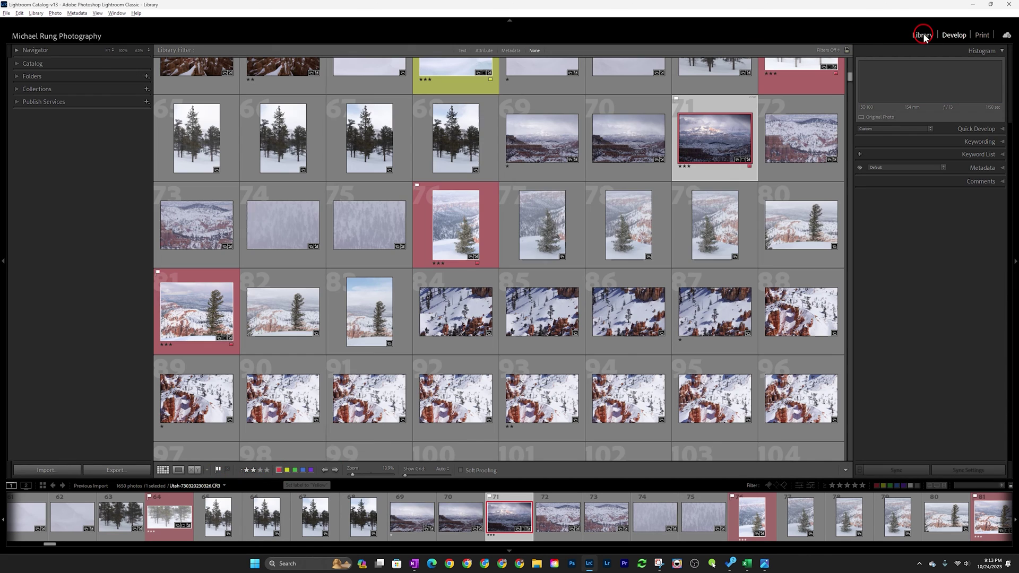
scroll(558, 230, down, 5)
scroll(557, 231, down, 6)
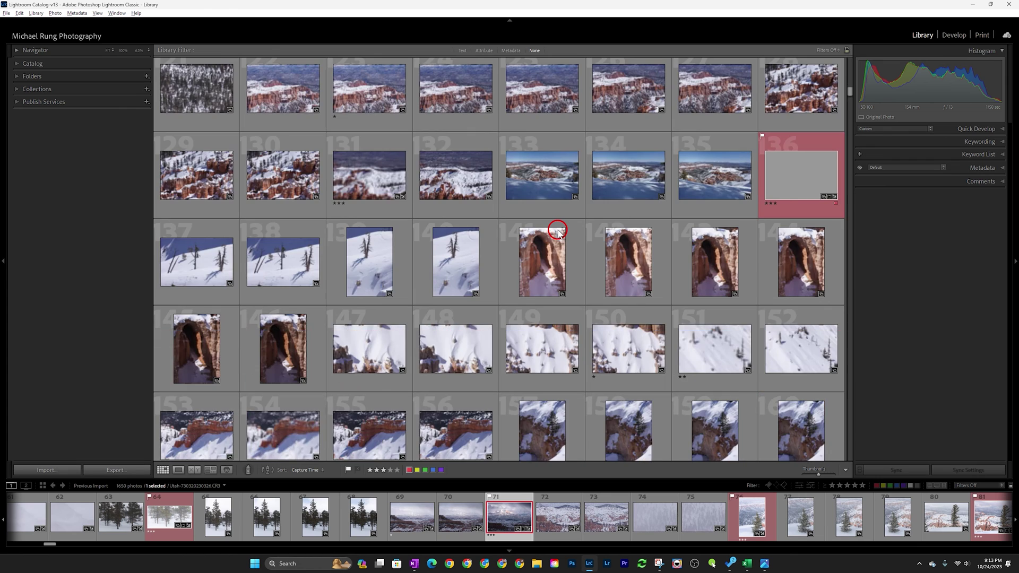
scroll(557, 231, down, 3)
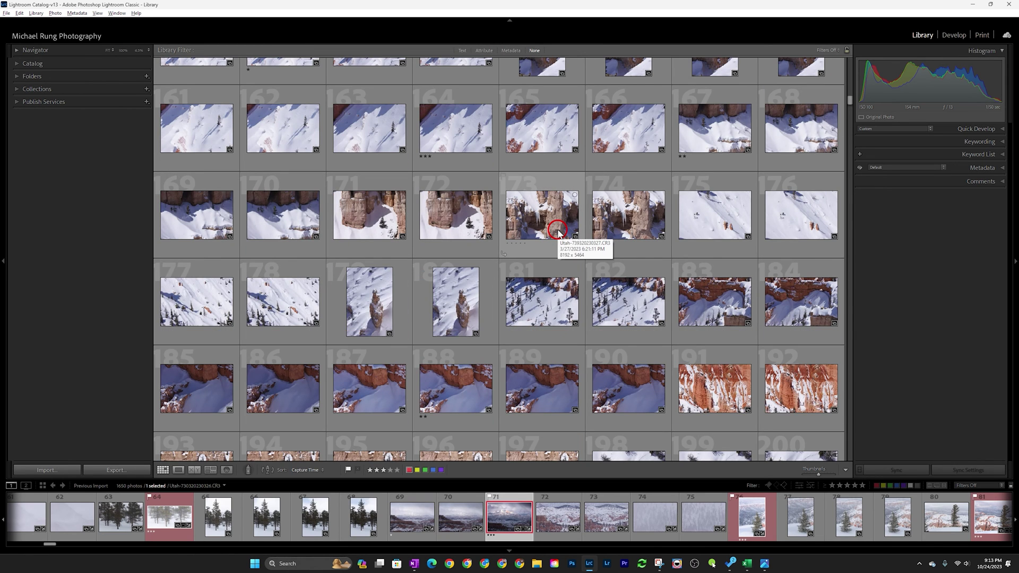
scroll(557, 231, down, 6)
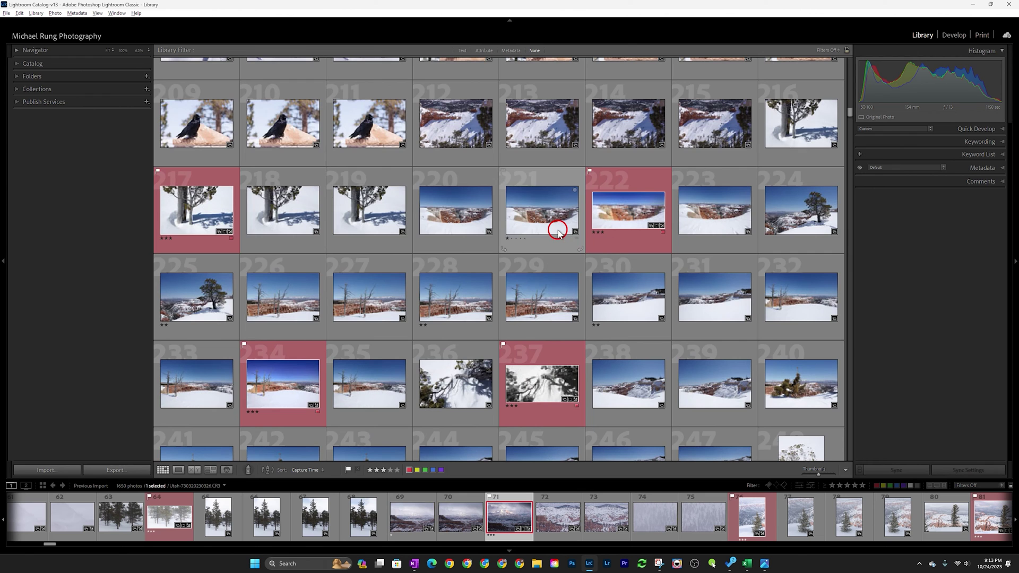
Check the Previous Import entry in the catalog list and the subfolders of 2023 in Professional Photography 2
click(31, 63)
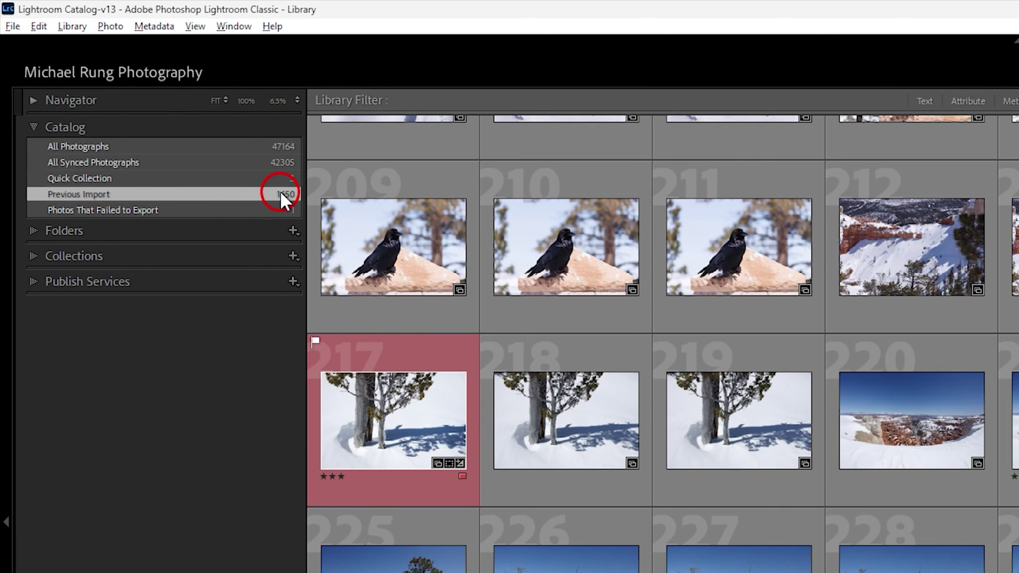
click(66, 128)
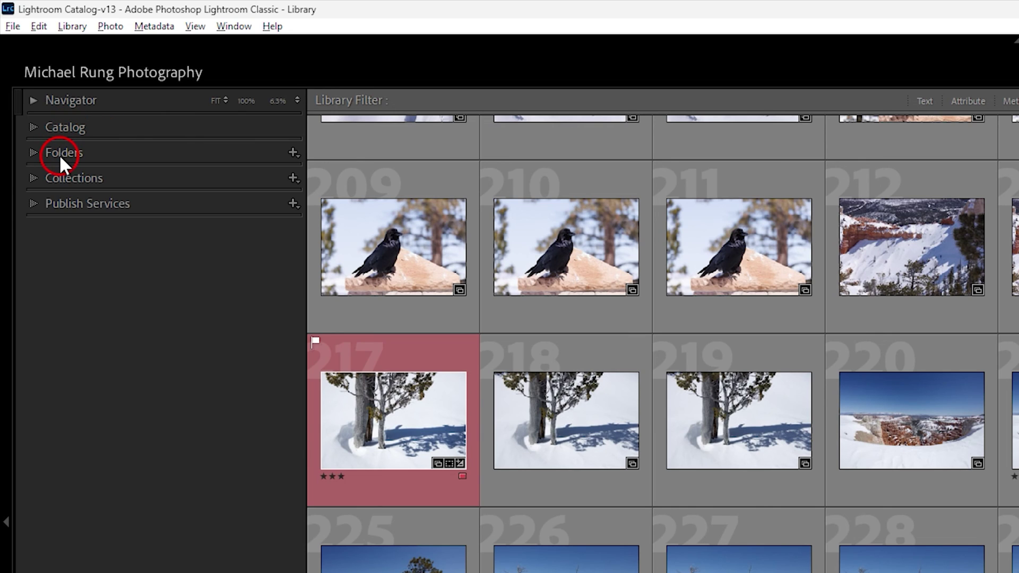
click(60, 159)
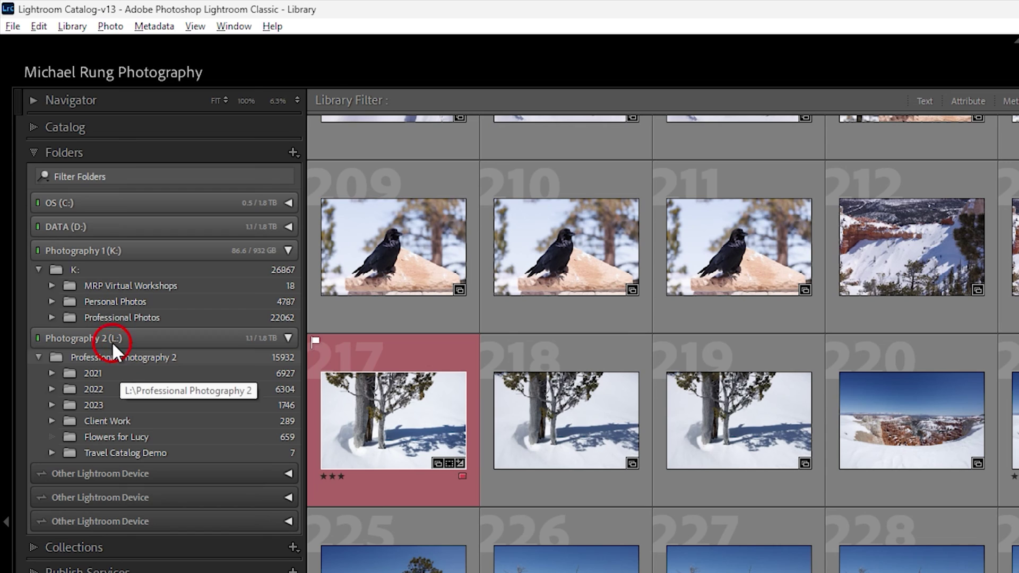
click(51, 405)
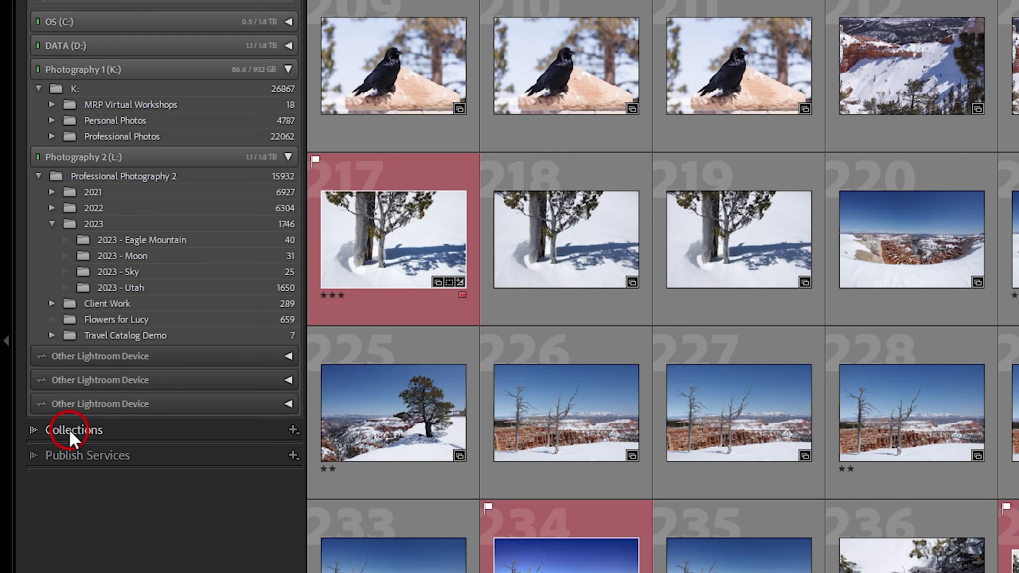
Move the 2023 - Utah collection from the Travel - 2023 collection set into the 2023 collection set
click(68, 429)
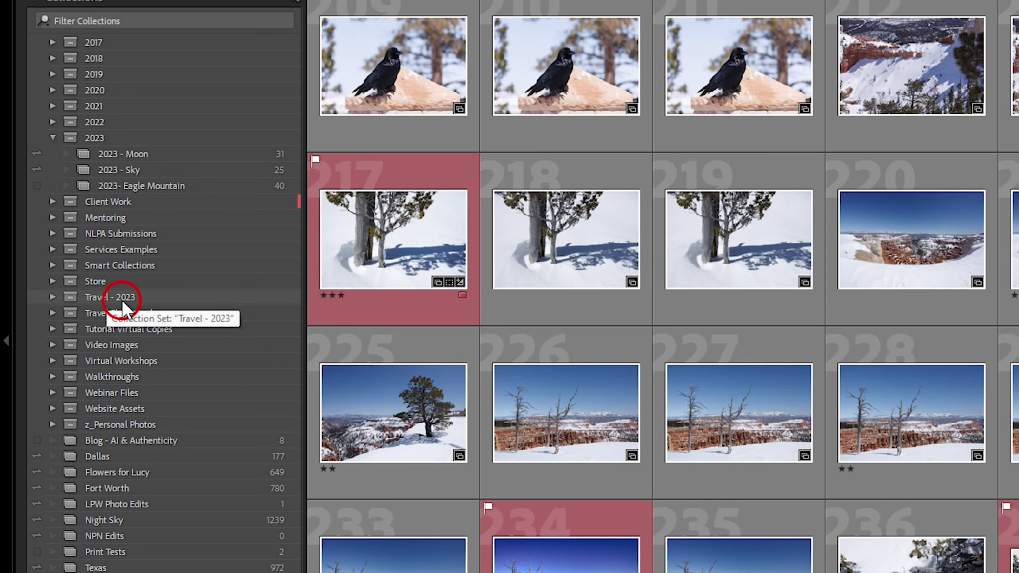
click(53, 297)
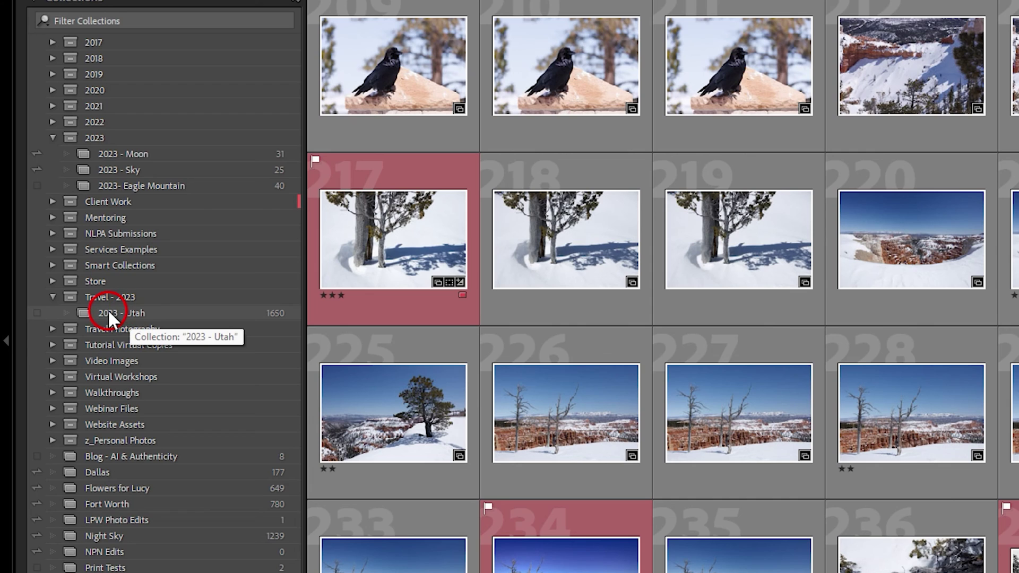
click(132, 313)
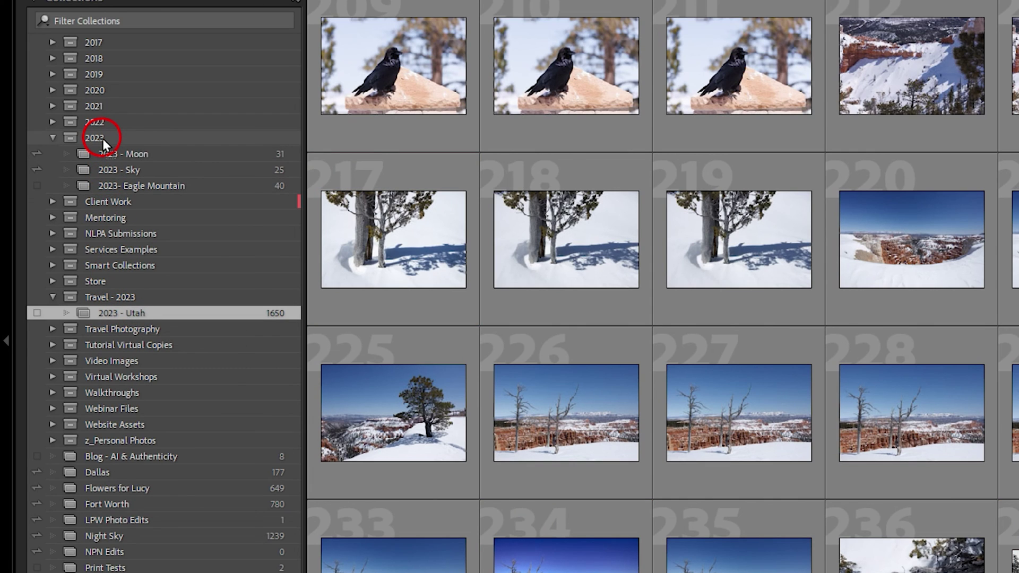
drag(103, 139, 100, 136)
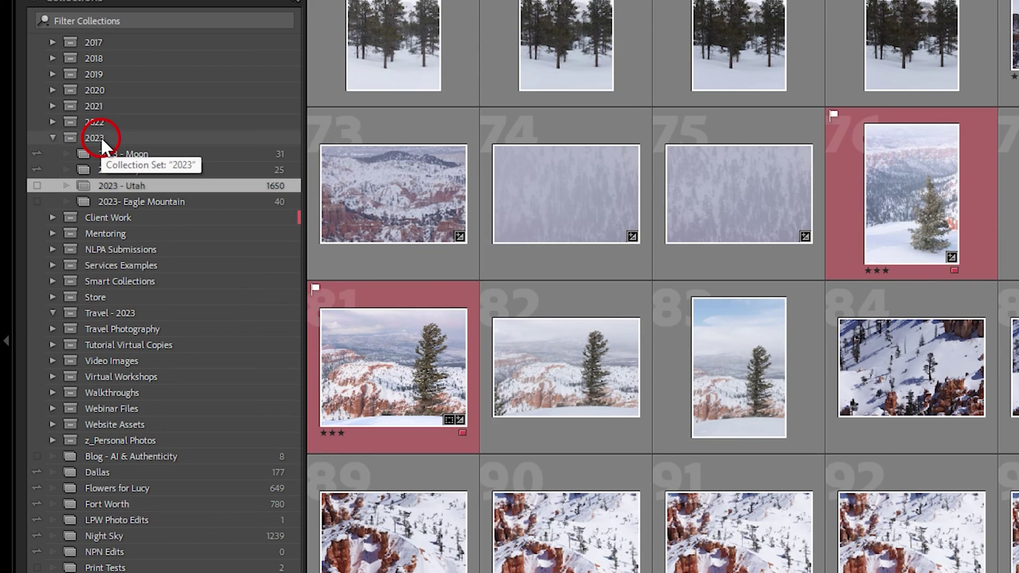